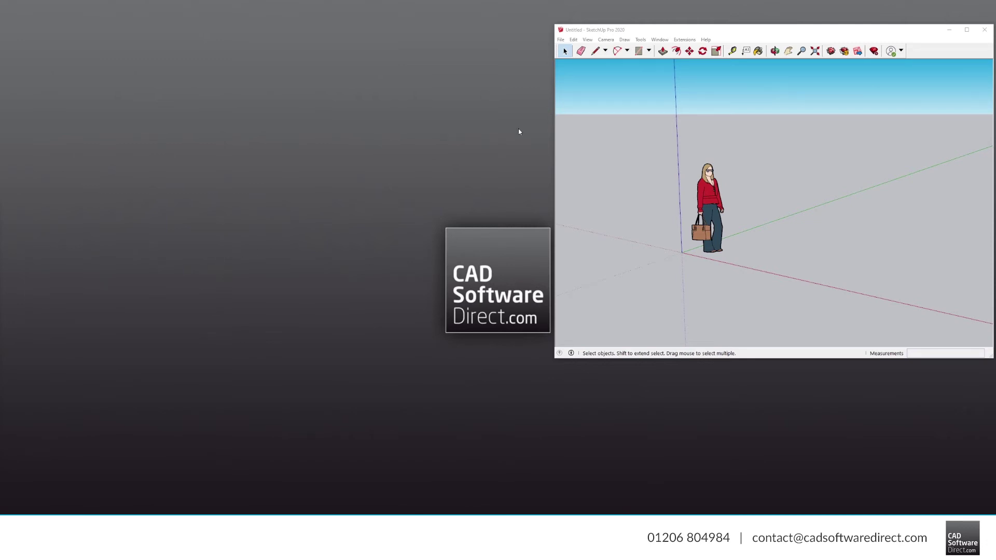
Step: Shift the SketchUp Pro 2020 window slightly left and down to make room for the browser
left_click_drag(645, 30, 631, 40)
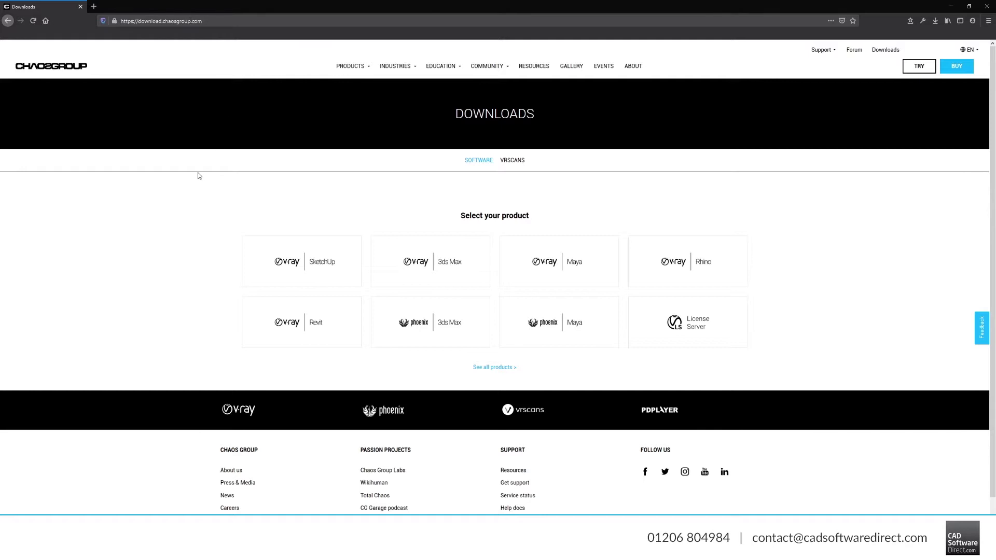
Step: Download the Windows x64 installer of V-Ray Next for SketchUp 2020, update 2.1
left_click(305, 265)
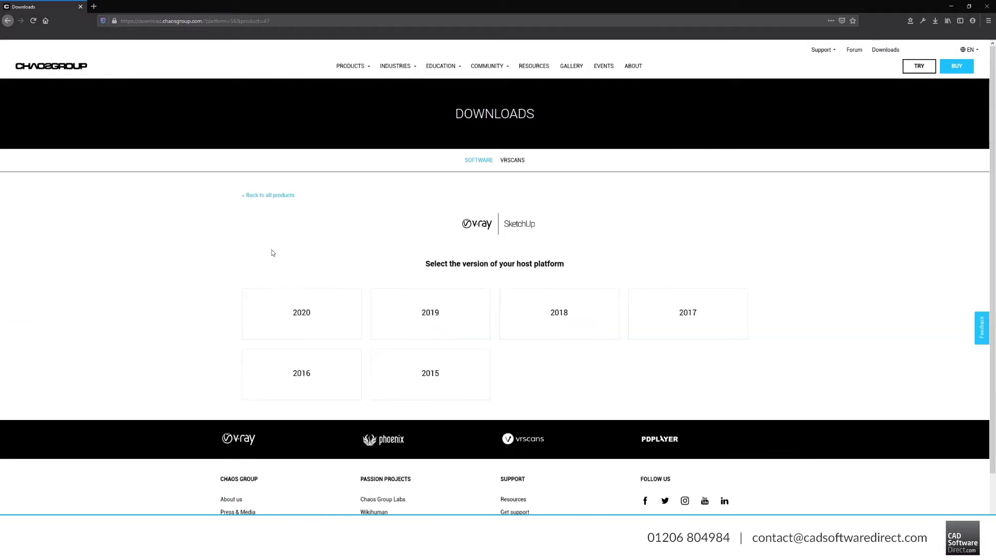
left_click(298, 318)
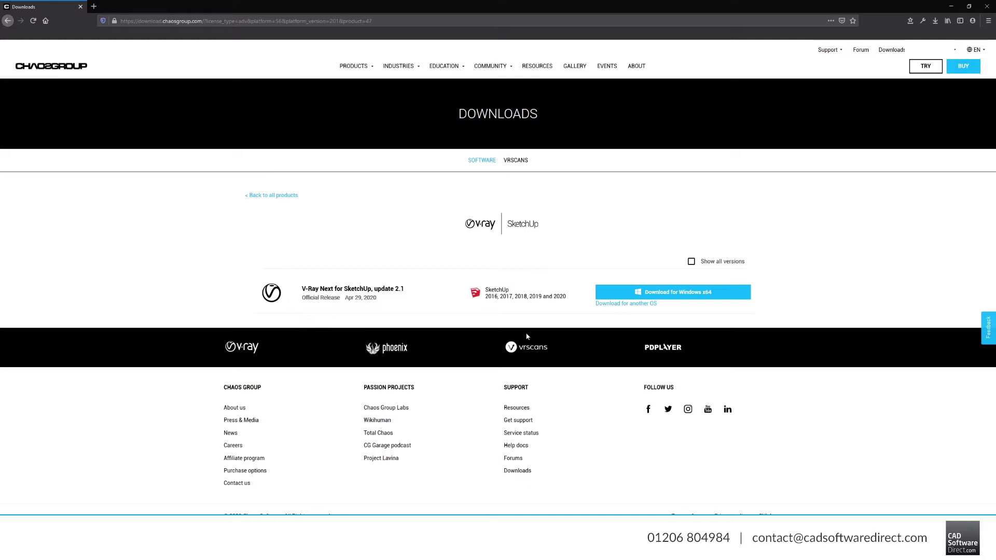
left_click(634, 305)
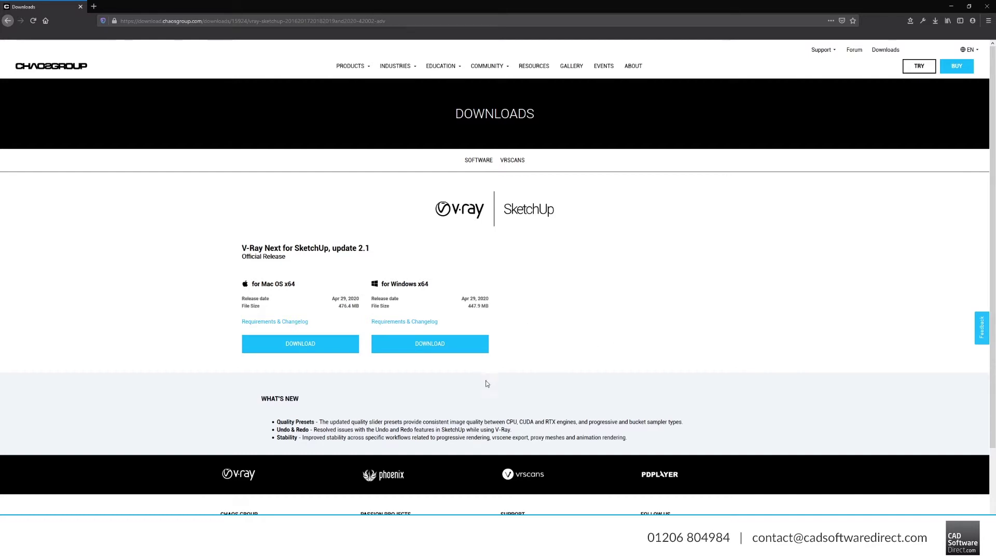
left_click(431, 347)
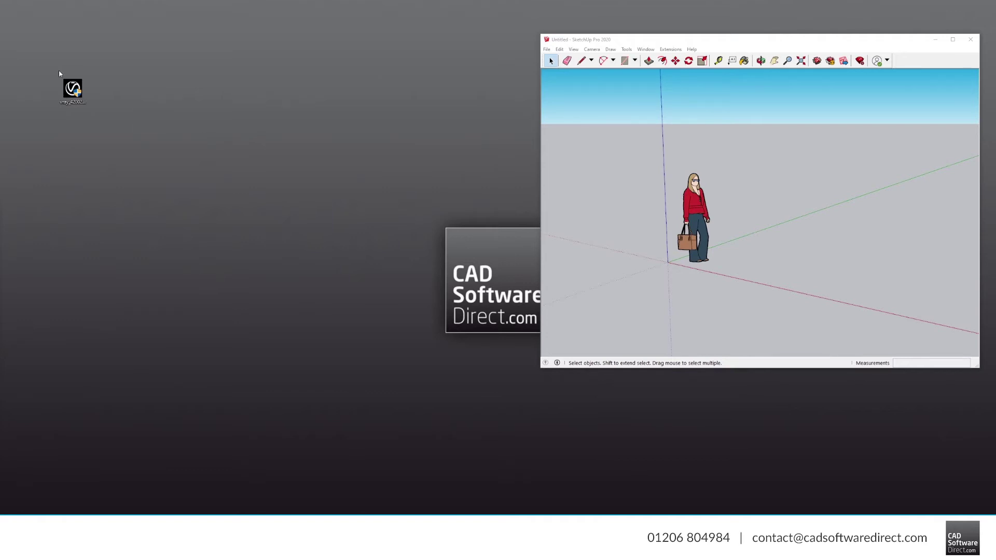
Step: Run the desktop V-Ray installer as administrator
right_click(73, 89)
left_click(53, 102)
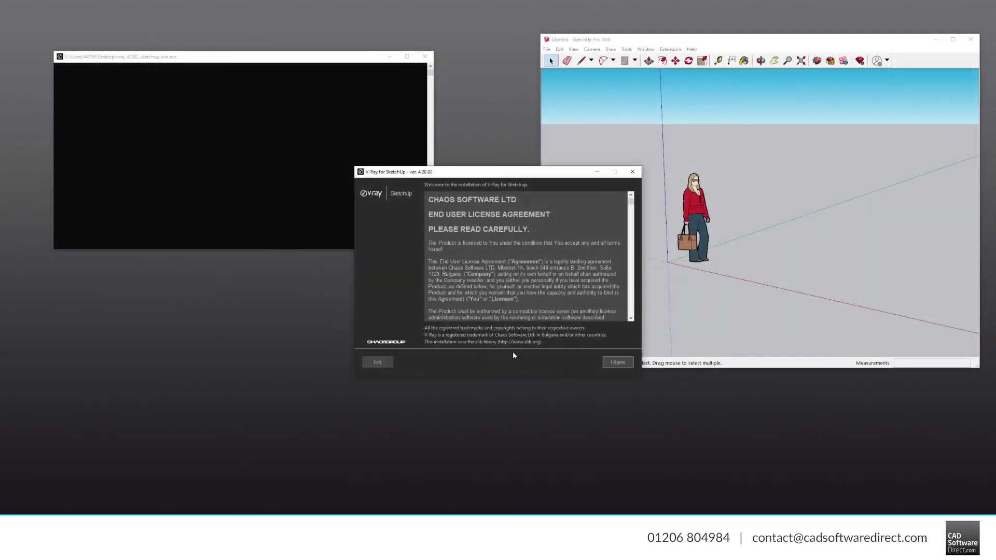
Step: Accept the V-Ray for SketchUp licence agreement
left_click(617, 363)
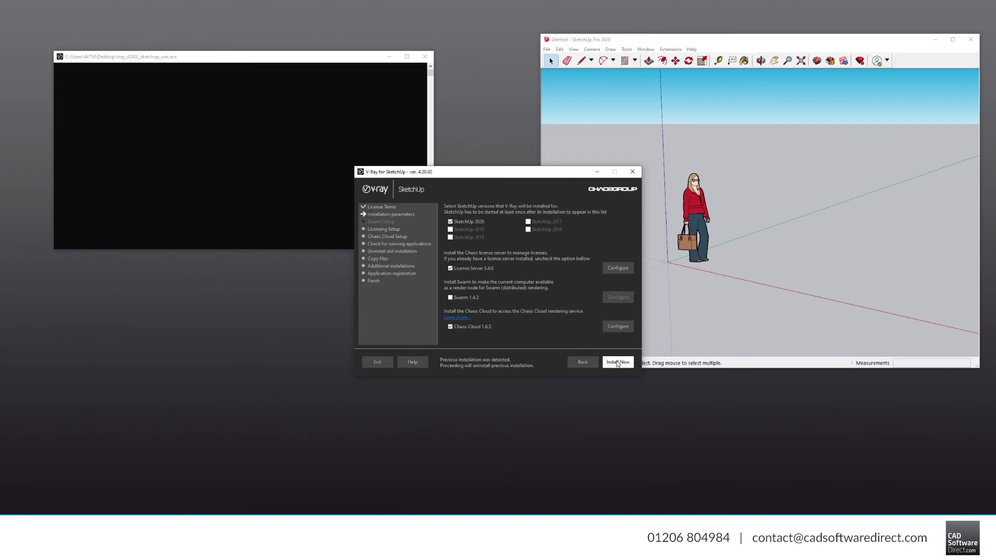
Step: Install V-Ray, closing SketchUp when prompted, and finish the installer
left_click(618, 363)
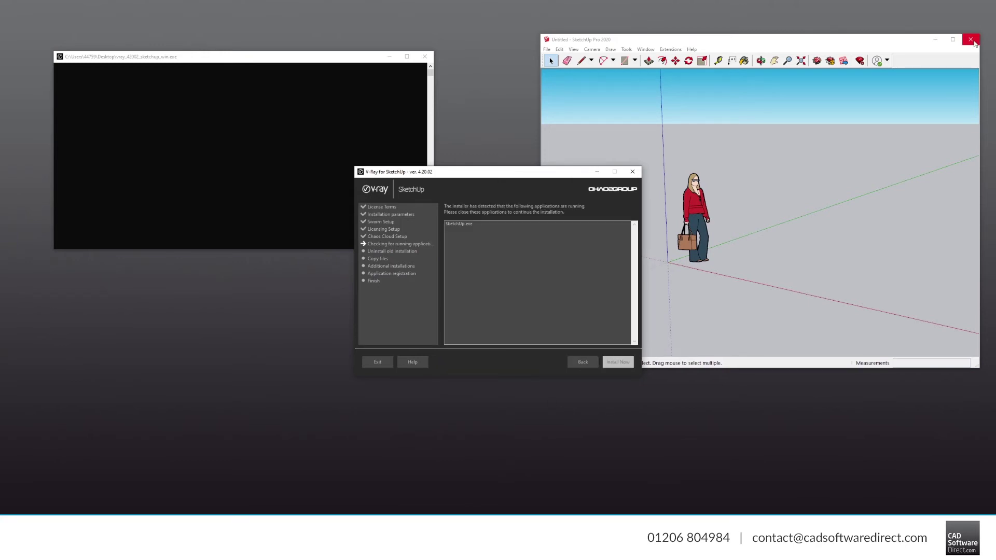
left_click(971, 40)
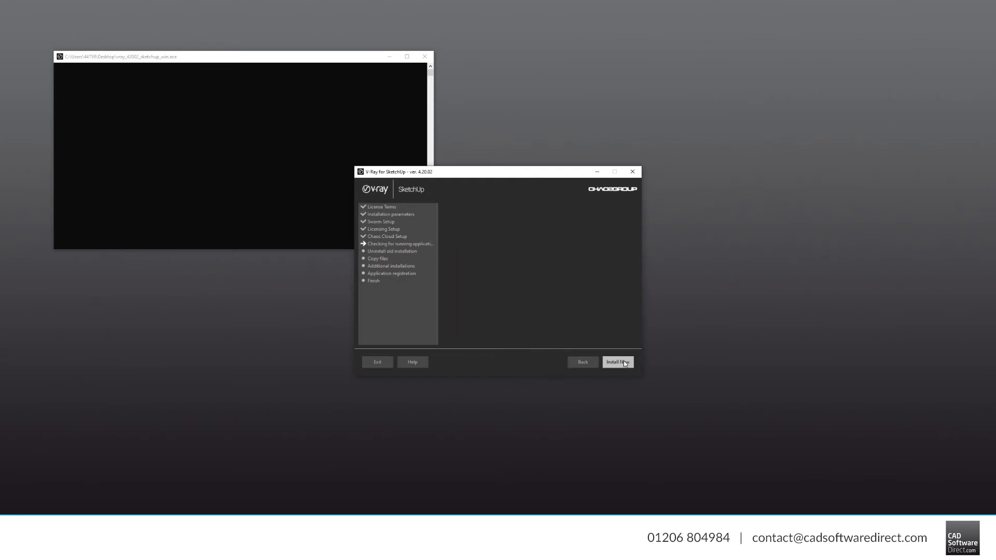
left_click(618, 363)
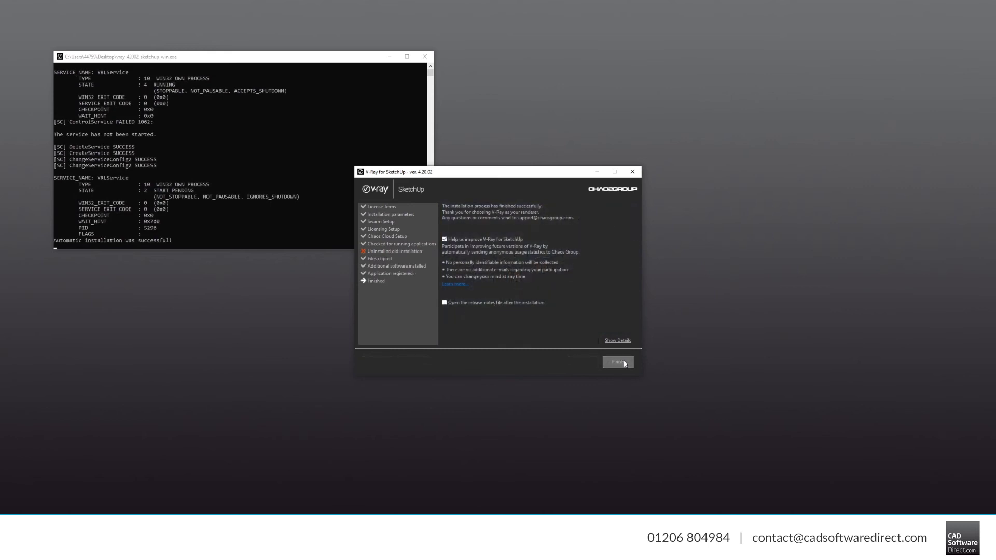
left_click(618, 363)
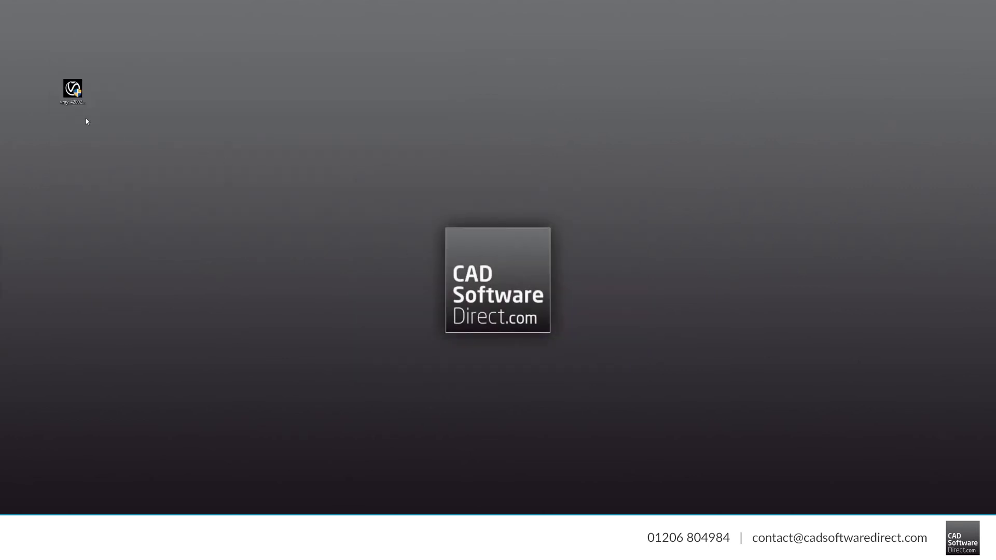
Step: Bring up the V-Ray desktop icon's options to reach the License Server
right_click(76, 100)
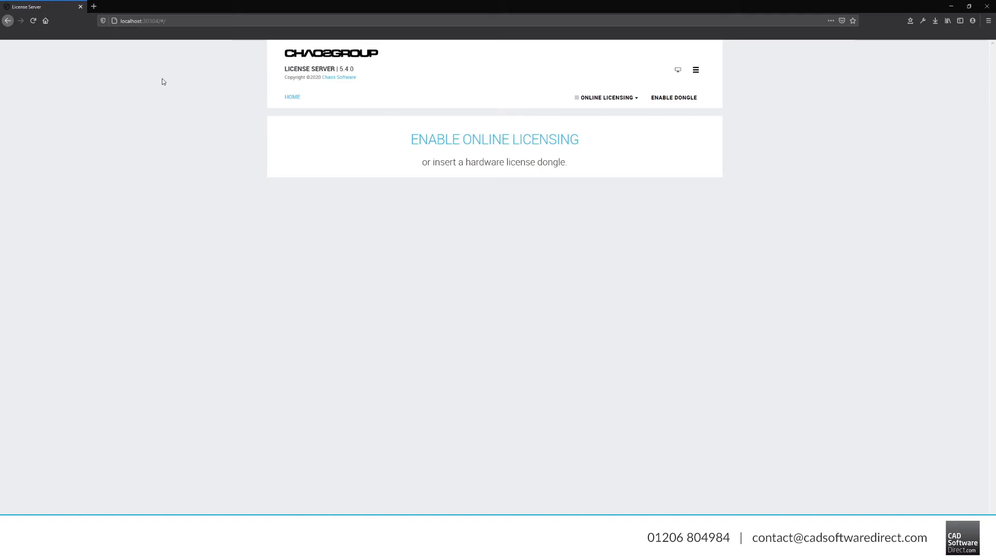
Step: Sign in to Chaos online licensing to activate the V-Ray licences
left_click(637, 101)
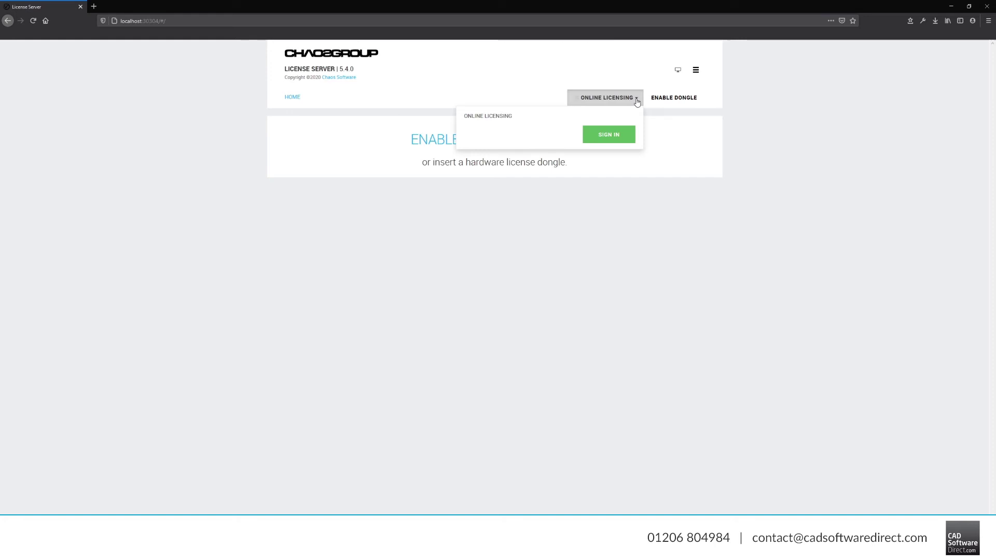
left_click(618, 142)
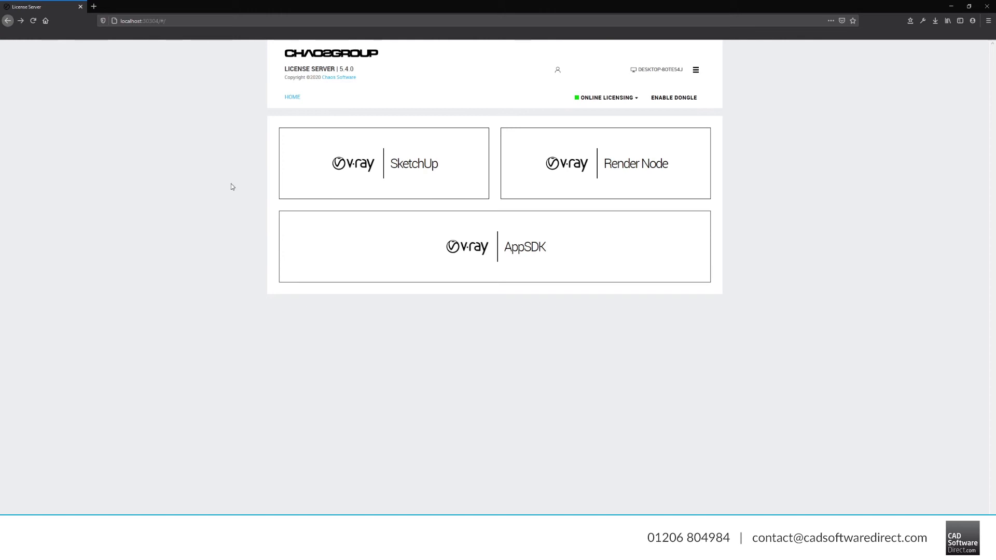
Step: View the V-Ray SketchUp licence details in Chaos License Server
left_click(363, 165)
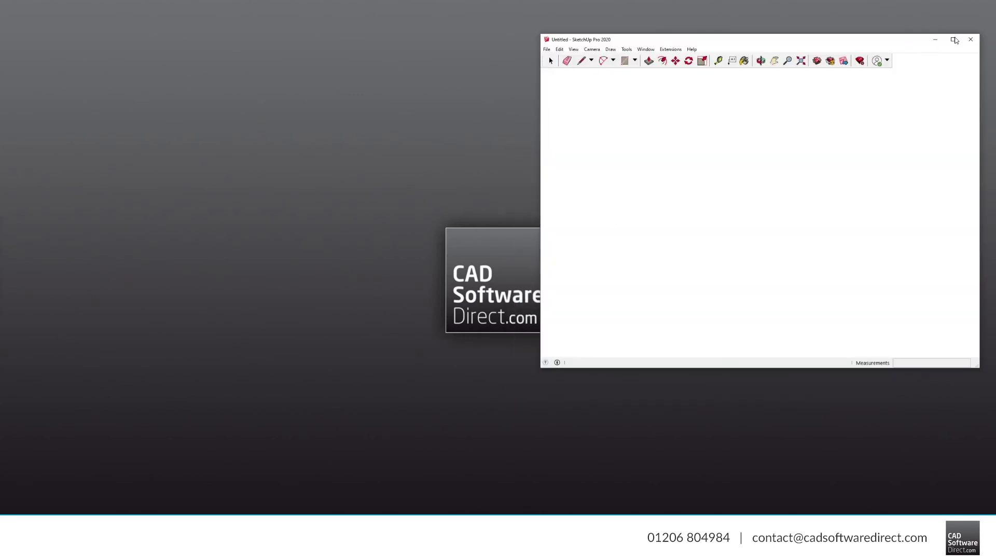
Step: Start a Simple-template model and confirm V-Ray for SketchUp is enabled in Extension Manager
left_click(955, 40)
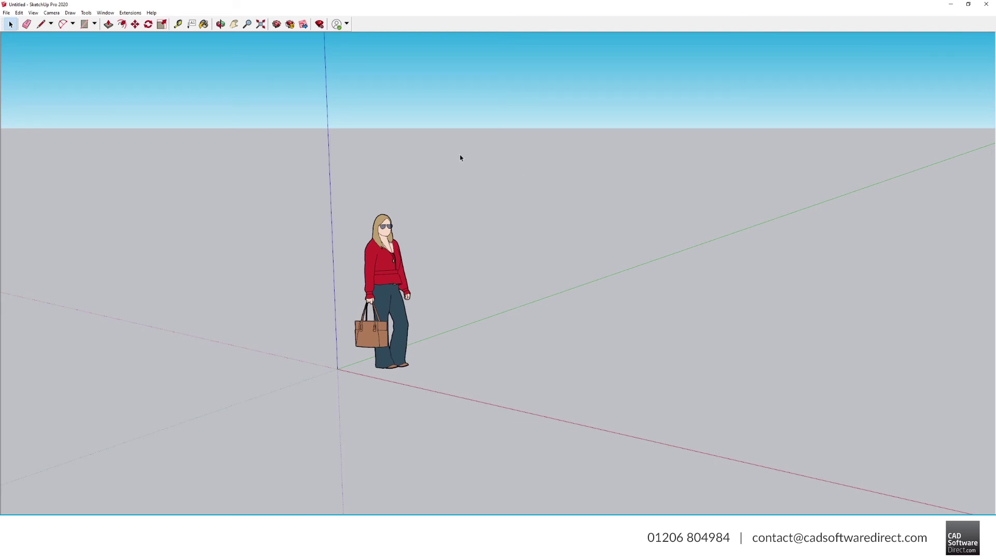
left_click(322, 24)
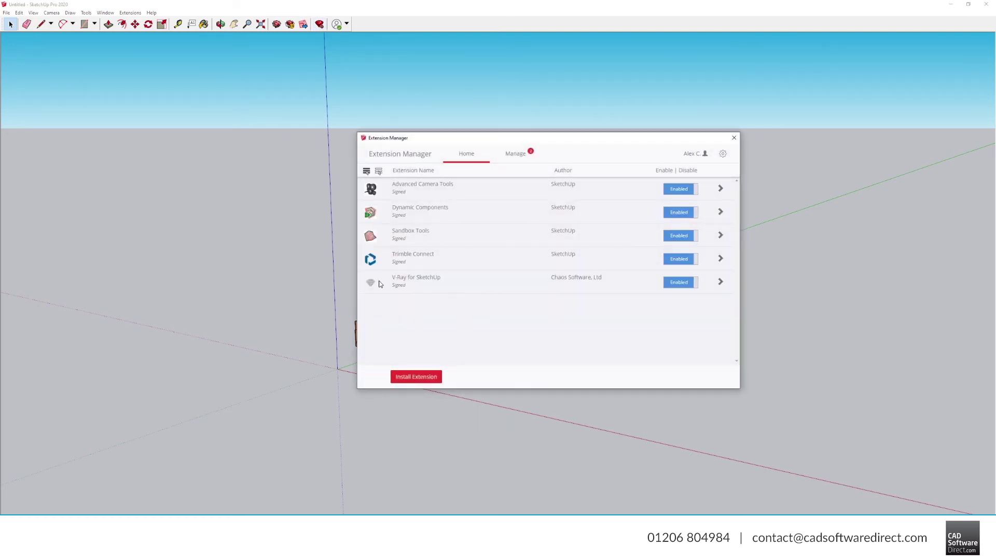
left_click(734, 138)
Step: Check the V-Ray commands listed under the Extensions menu
left_click(138, 14)
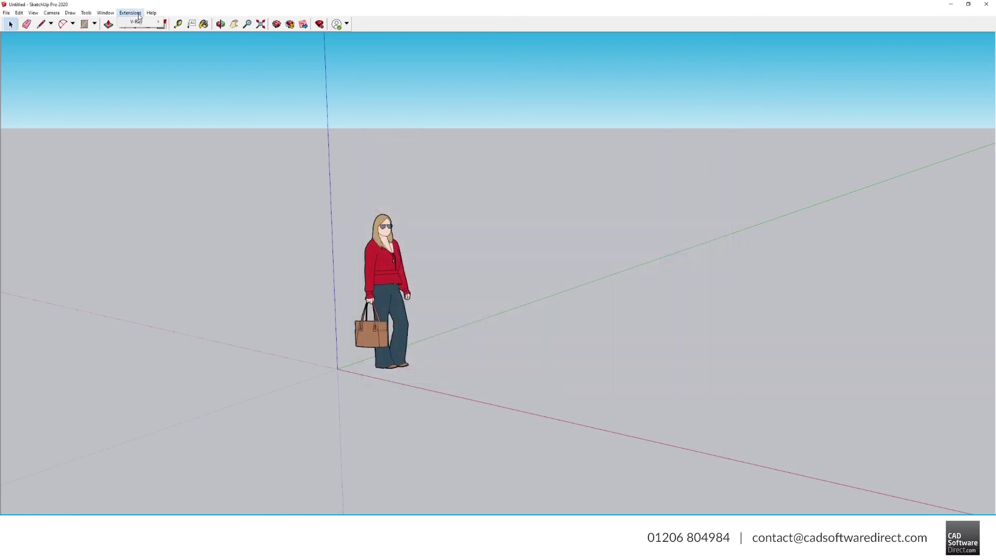
mouse_move(139, 23)
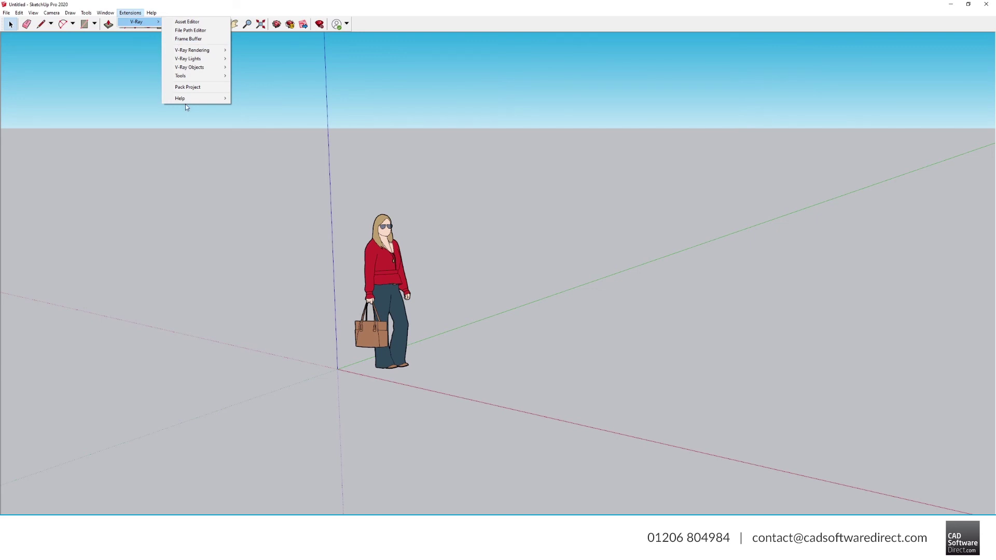
left_click(197, 124)
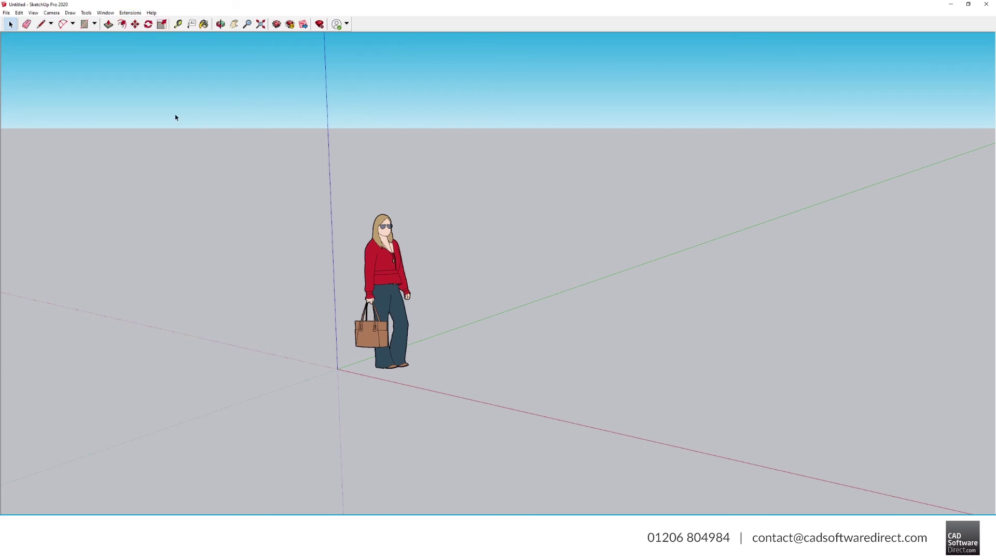
Step: Enable the V-Ray for SketchUp, Lights, Objects and Utilities toolbars from View > Toolbars
left_click(34, 14)
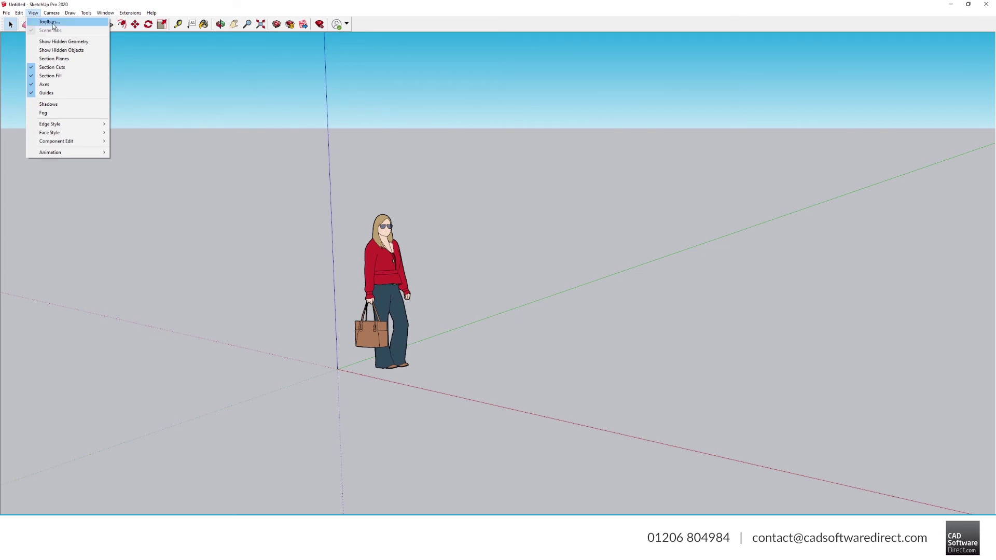
left_click(50, 22)
left_click_drag(507, 259, 508, 305)
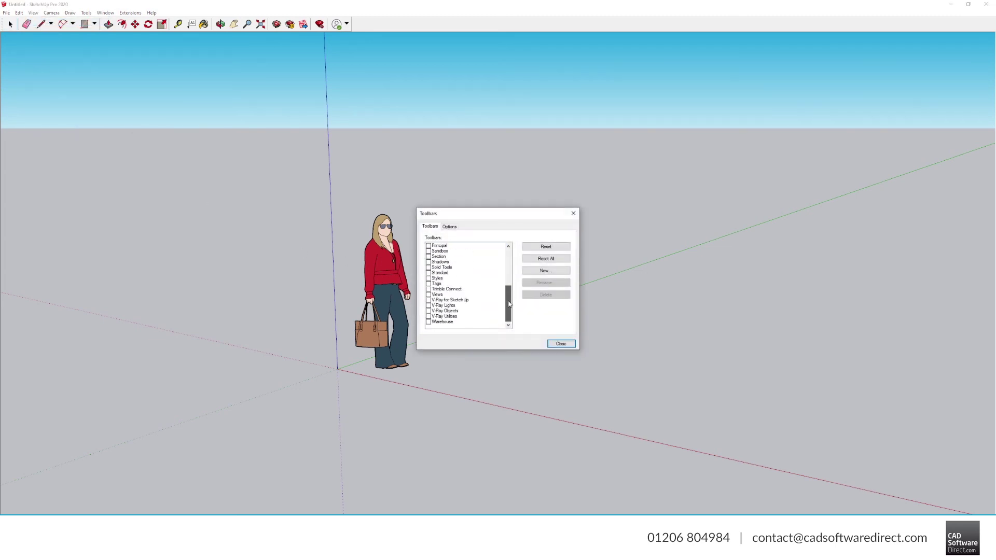
left_click(428, 300)
left_click(428, 305)
left_click(429, 311)
left_click(429, 317)
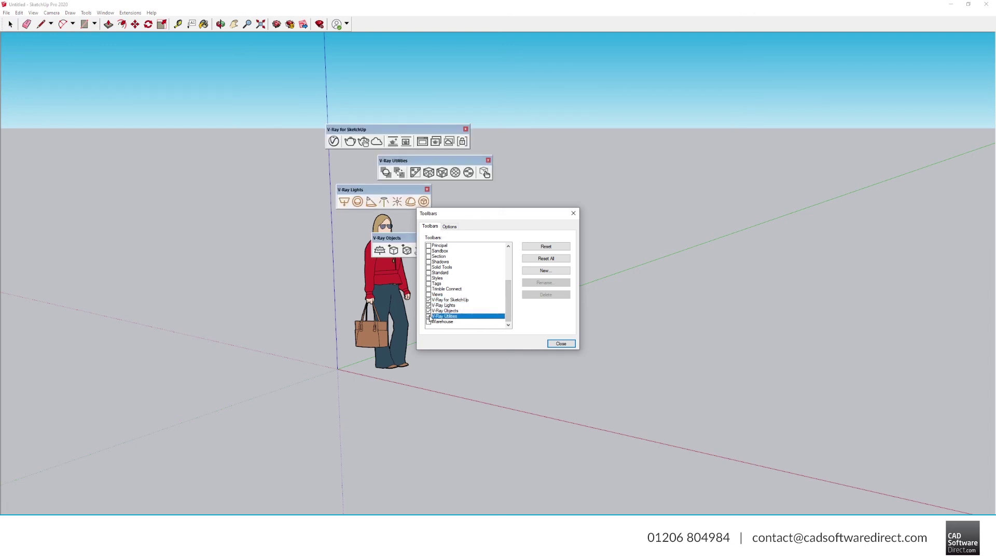
left_click(560, 344)
Step: Arrange the four floating V-Ray toolbars around the model view
left_click_drag(384, 239, 241, 278)
left_click_drag(364, 190, 256, 189)
left_click_drag(418, 161, 474, 175)
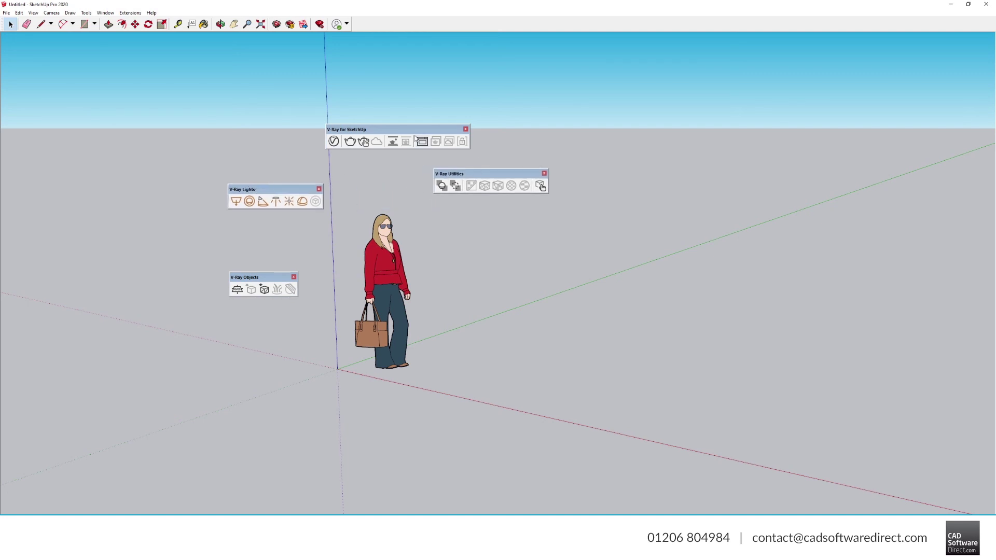
left_click_drag(411, 130, 407, 92)
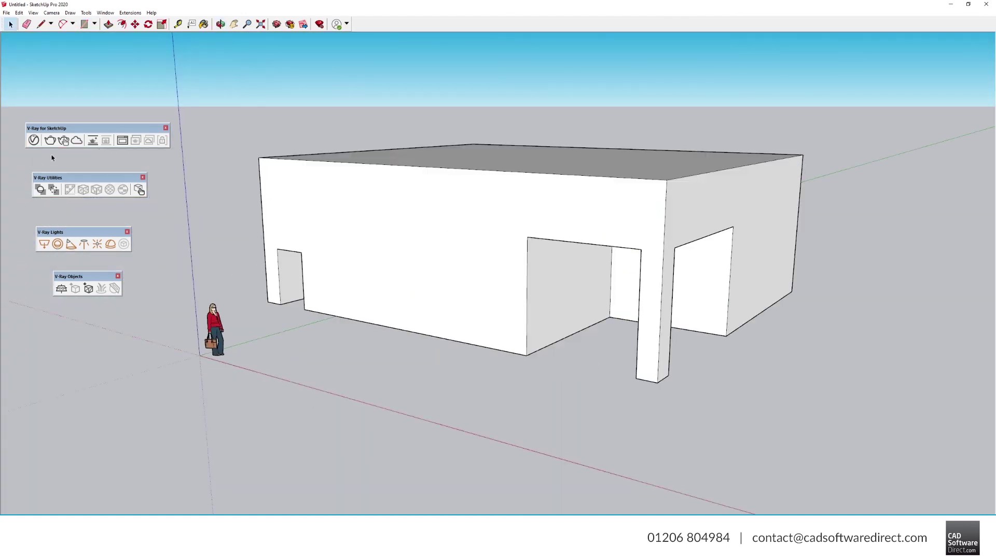
Step: Bring up the V-Ray Asset Editor at screen centre and render the white building with the figure
left_click(34, 140)
left_click_drag(830, 218, 397, 165)
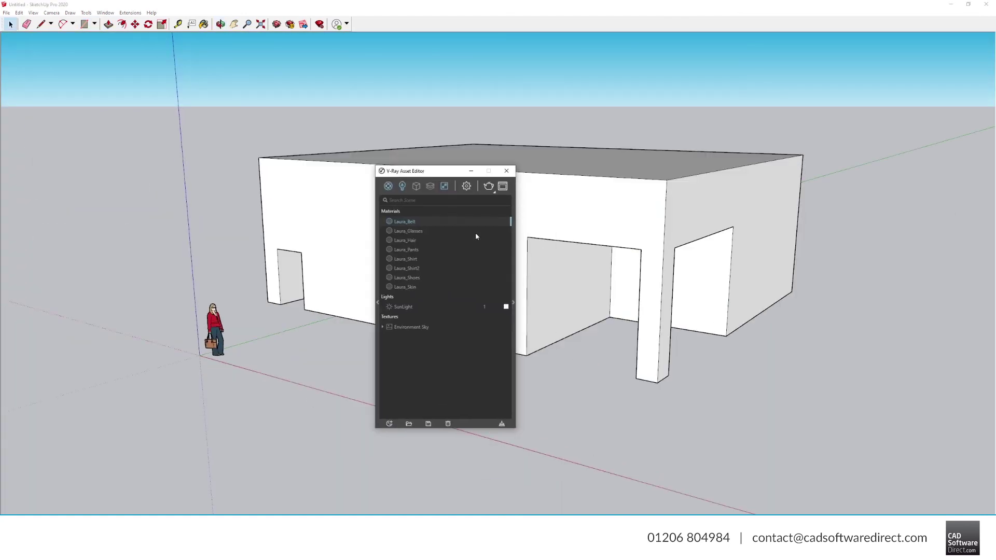
left_click(495, 194)
left_click(490, 188)
left_click(490, 188)
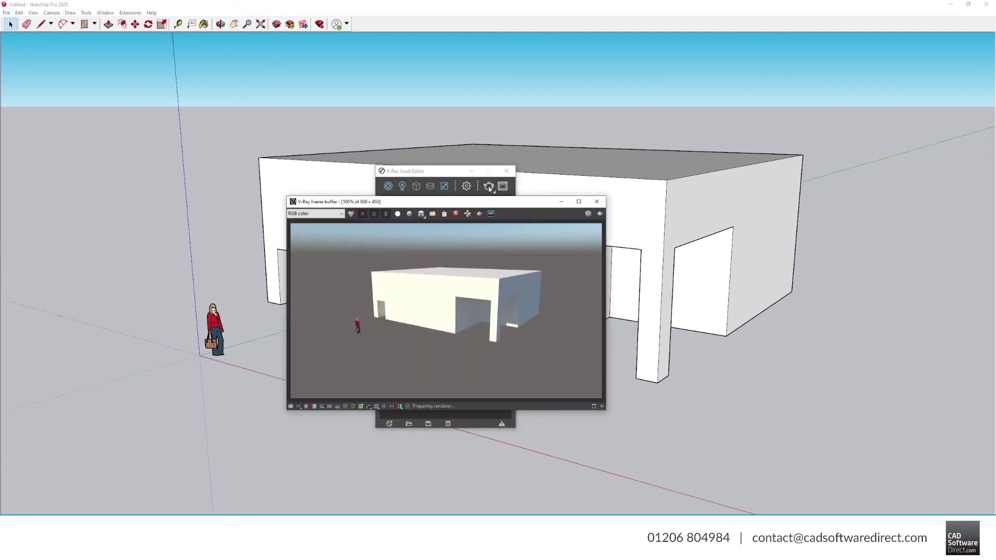